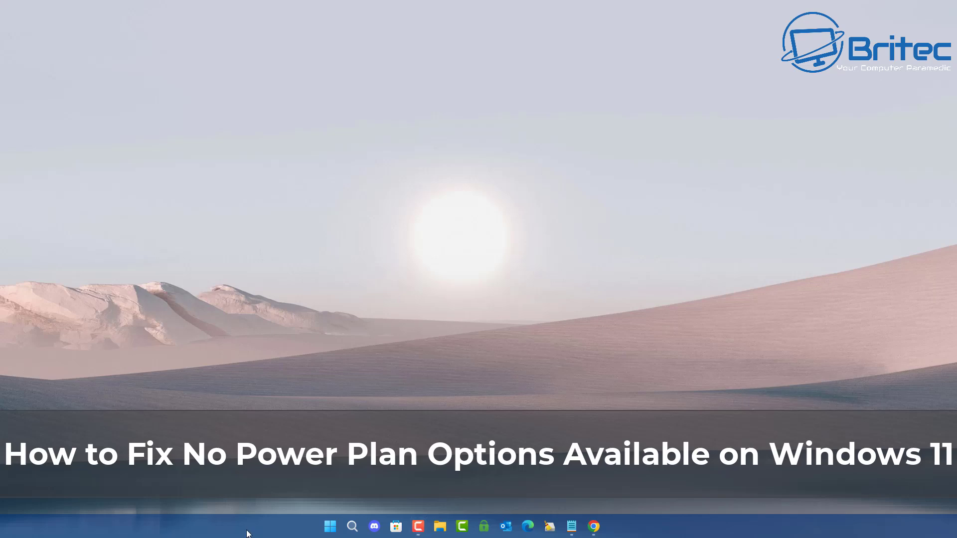
Search Start for 'power' and open Power Options from Control Panel
click(330, 527)
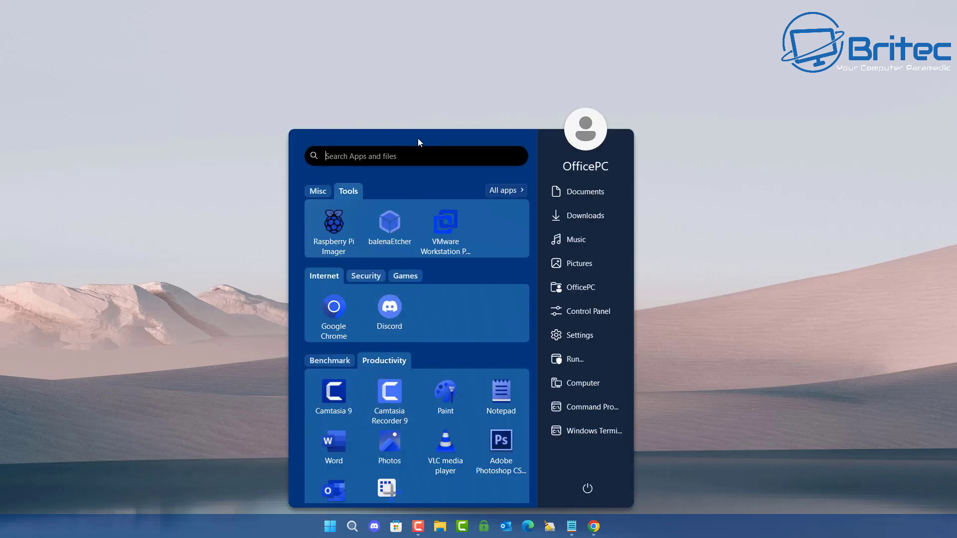
text(power)
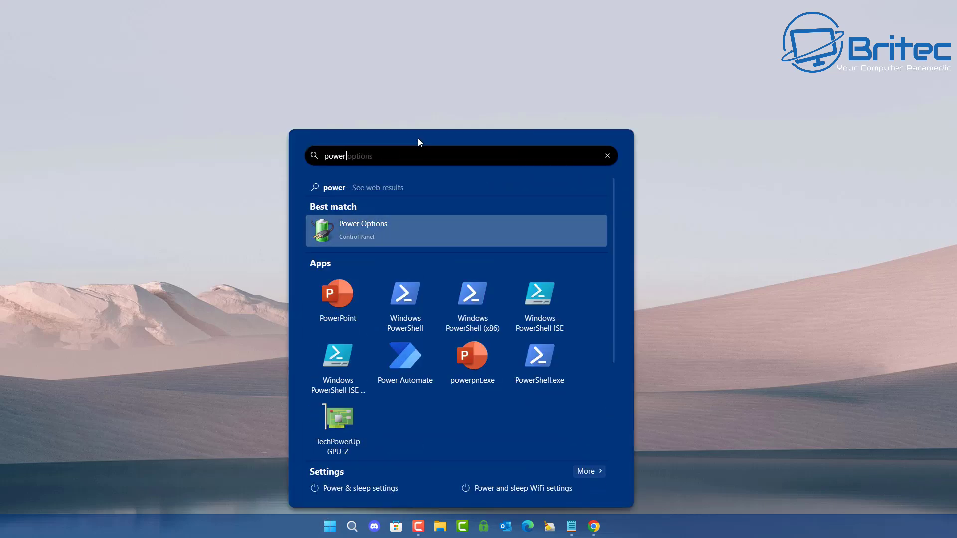
click(395, 230)
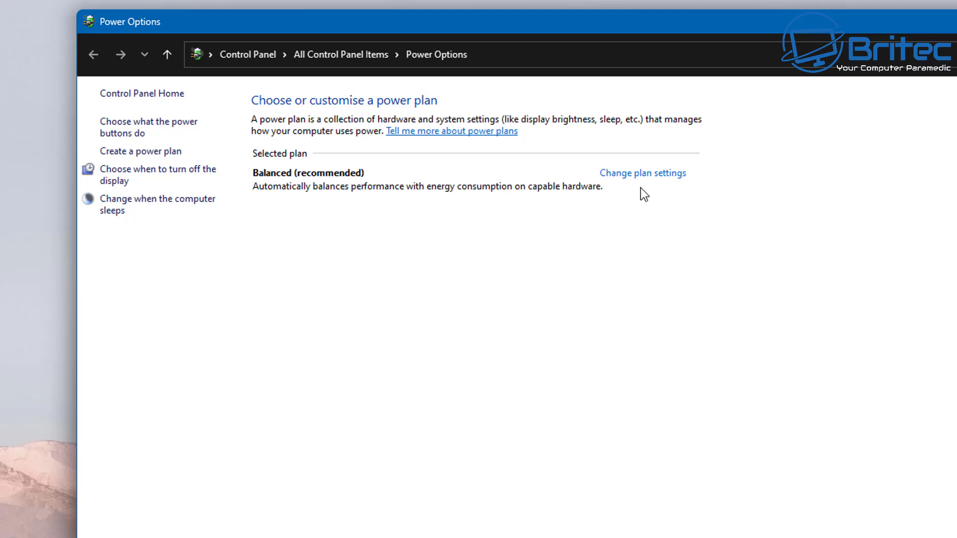
Review the power-button settings and the Balanced plan's settings, then minimise Power Options
click(168, 129)
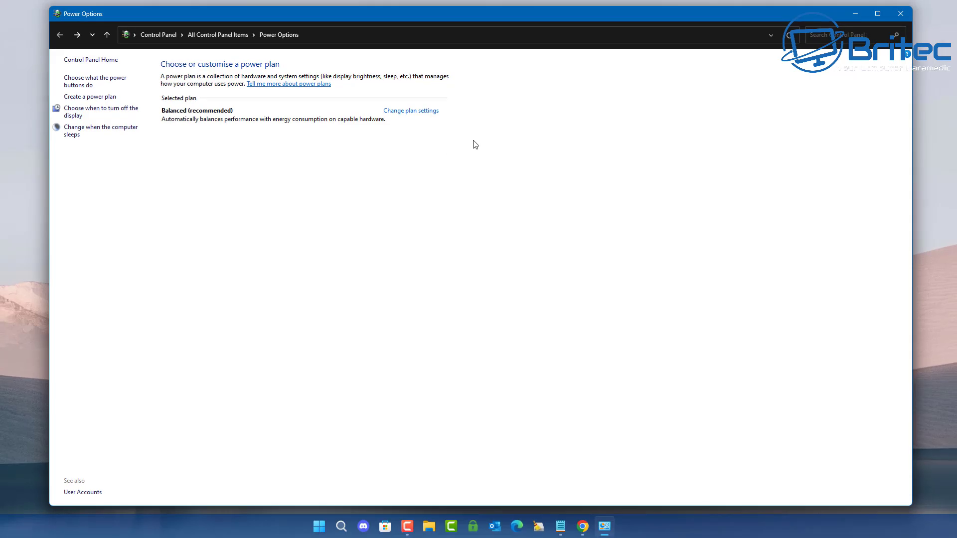
click(413, 111)
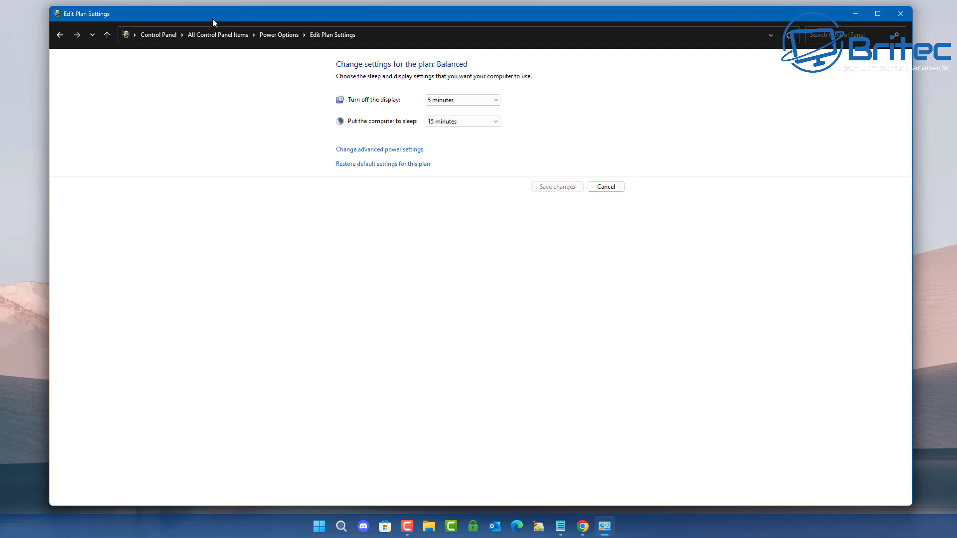
click(60, 35)
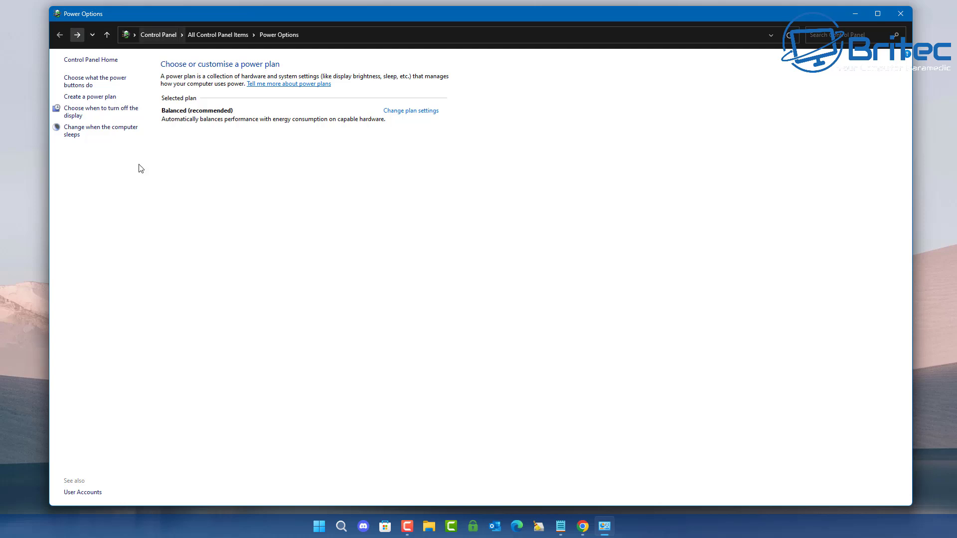
click(855, 14)
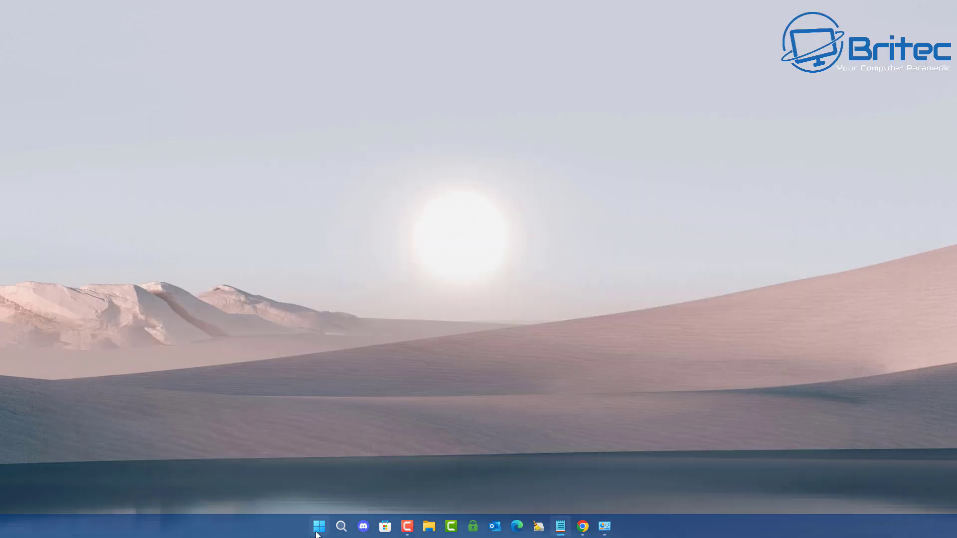
Search Start for 'cmd' and launch Command Prompt as administrator
click(325, 519)
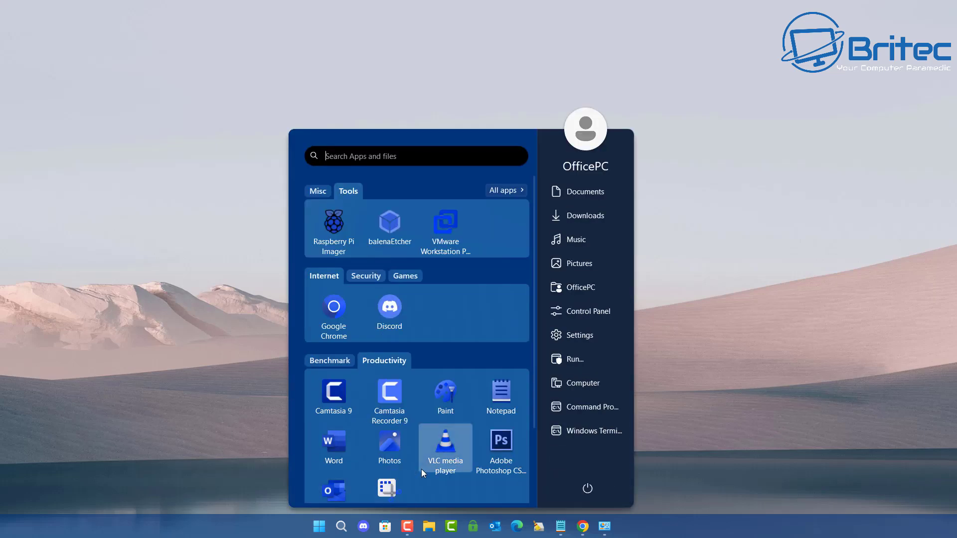
text(cmd)
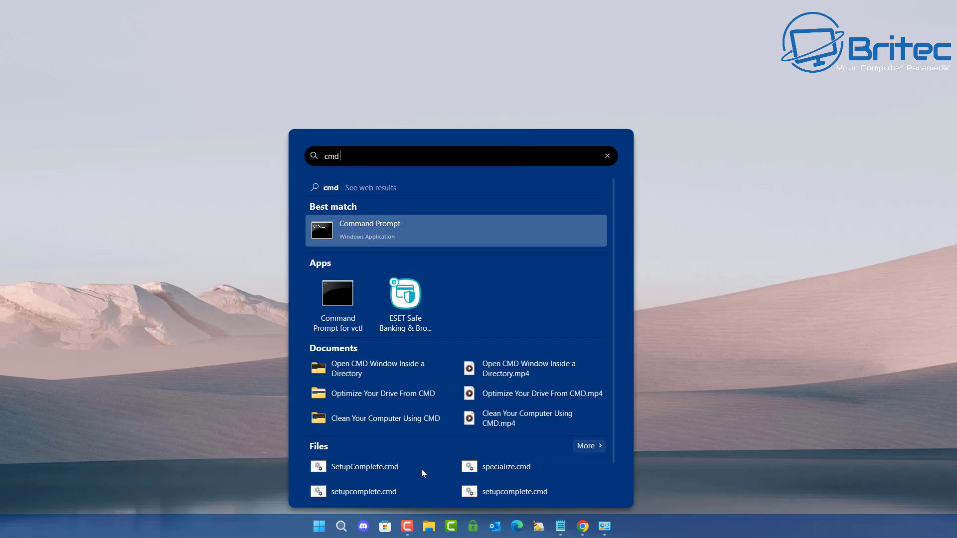
click(406, 235)
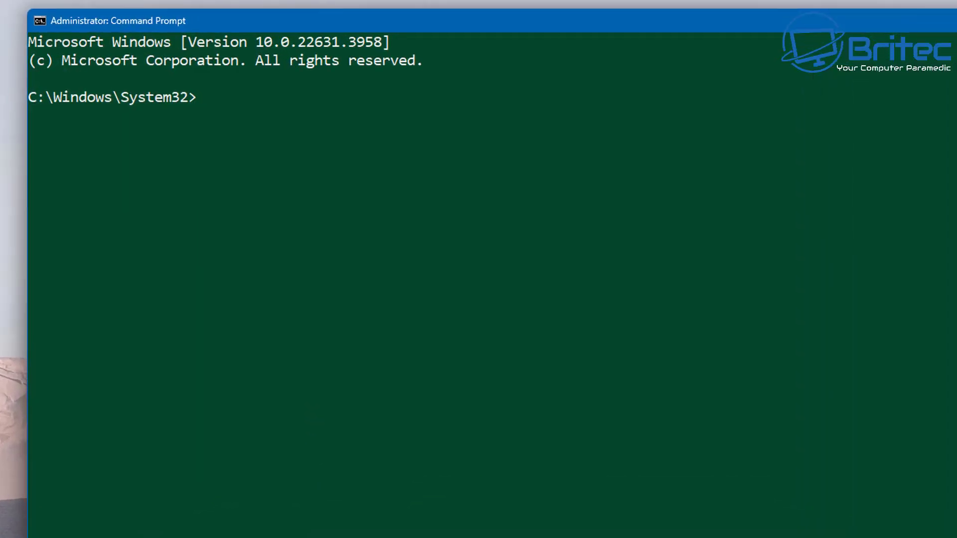
Run powercfg /L to list power schemes, showing only Balanced as active
text(powercfg)
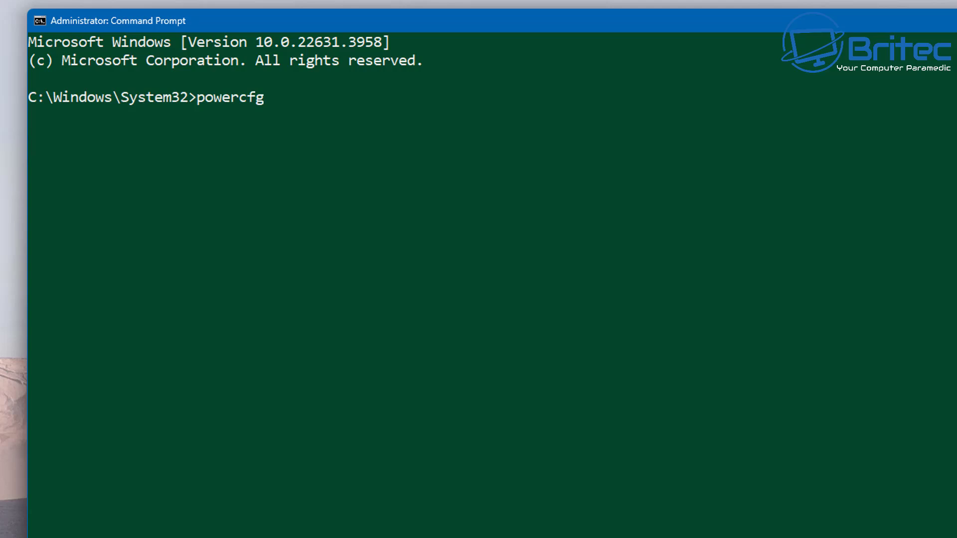
text( /L)
key(Return)
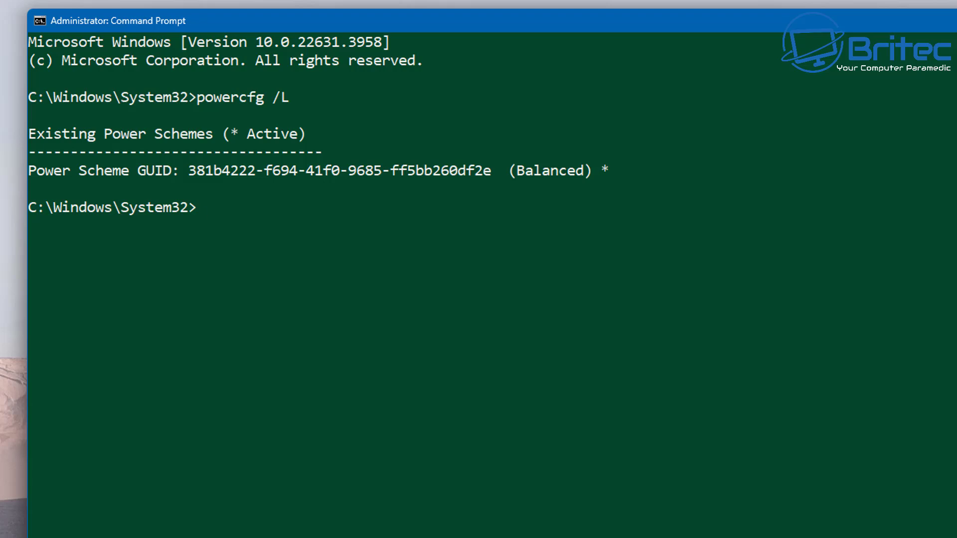
key(super)
Restore default power schemes with powercfg -restoredefaultschemes, then list them with powercfg /L
click(493, 354)
text(power)
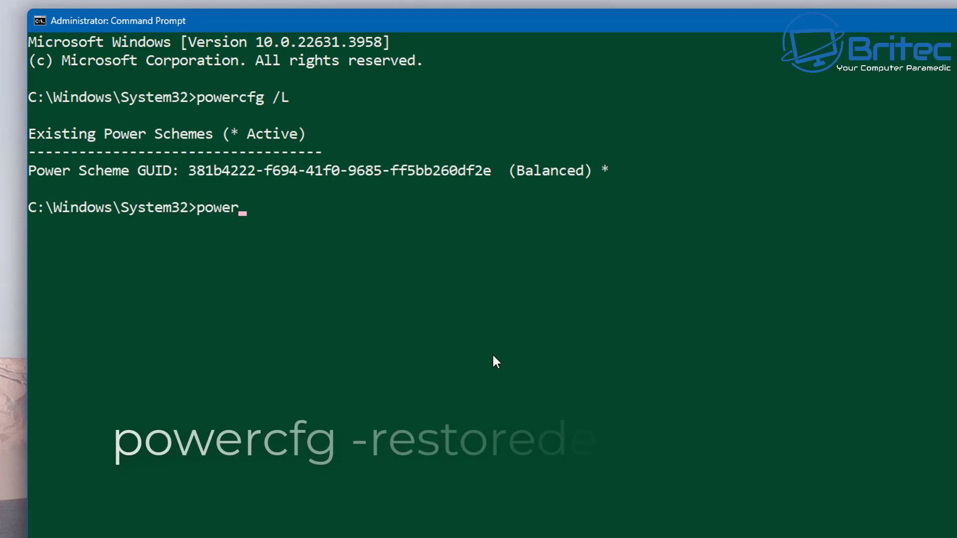
text(cfg -)
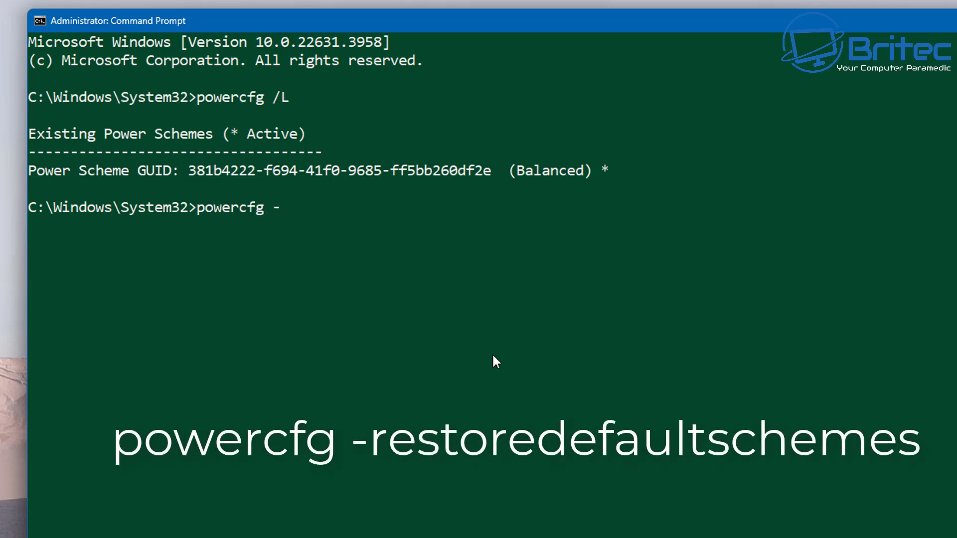
text(restorede)
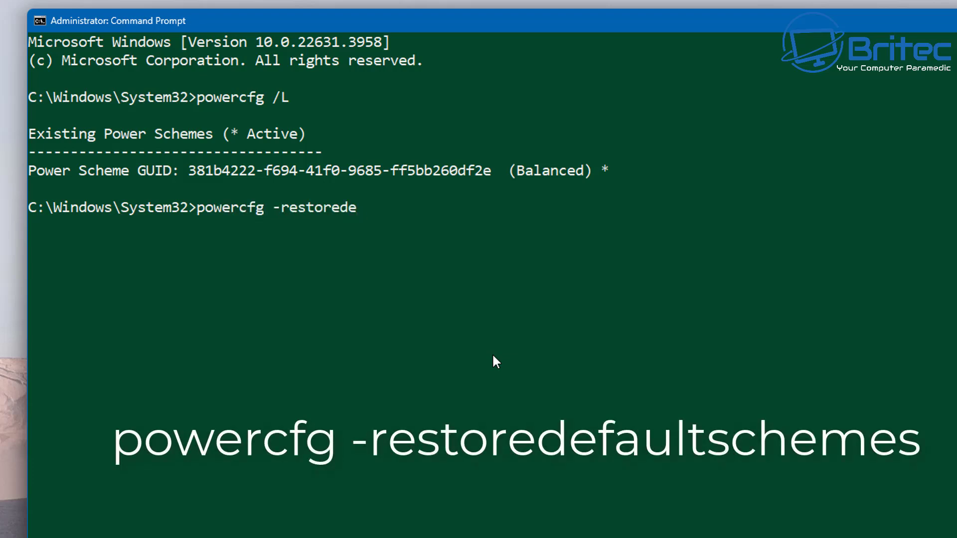
text(faultschemes)
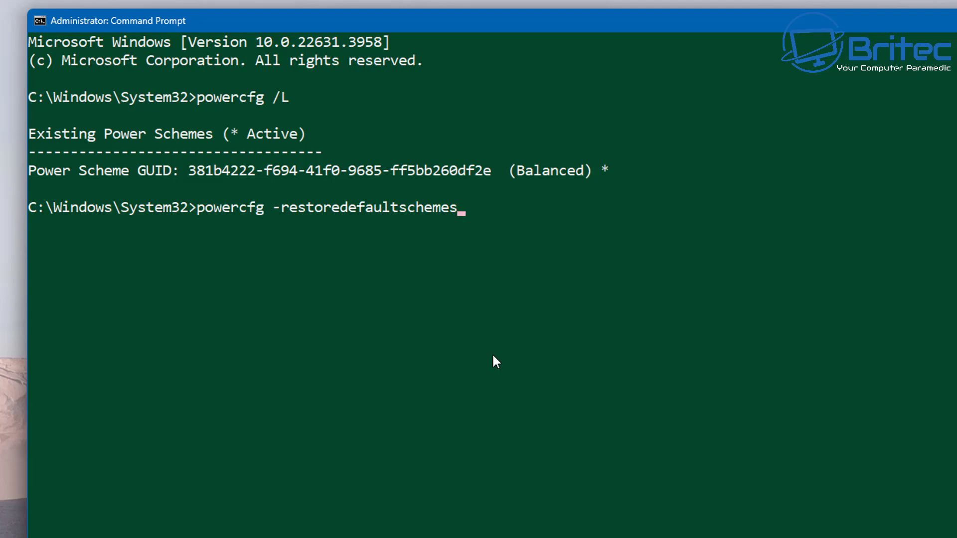
key(Return)
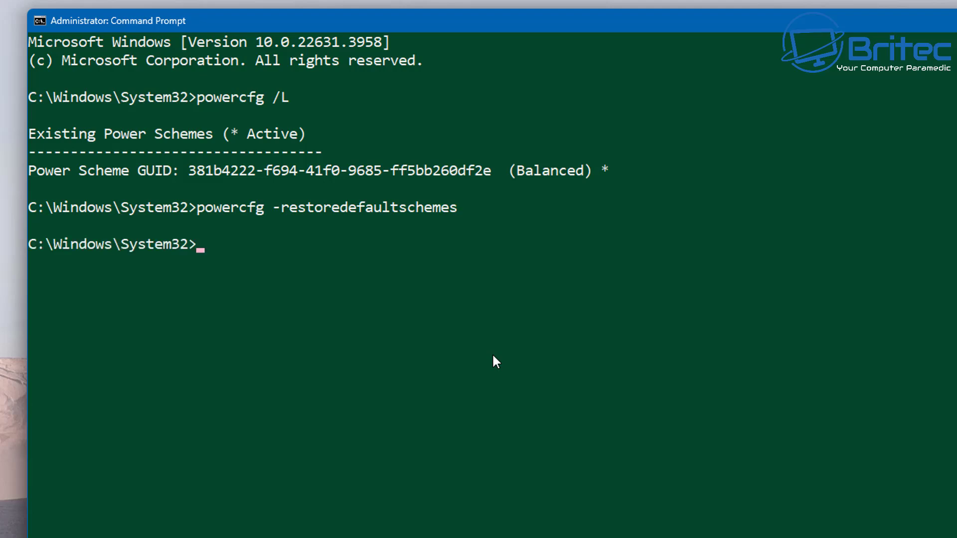
text(powercfg /)
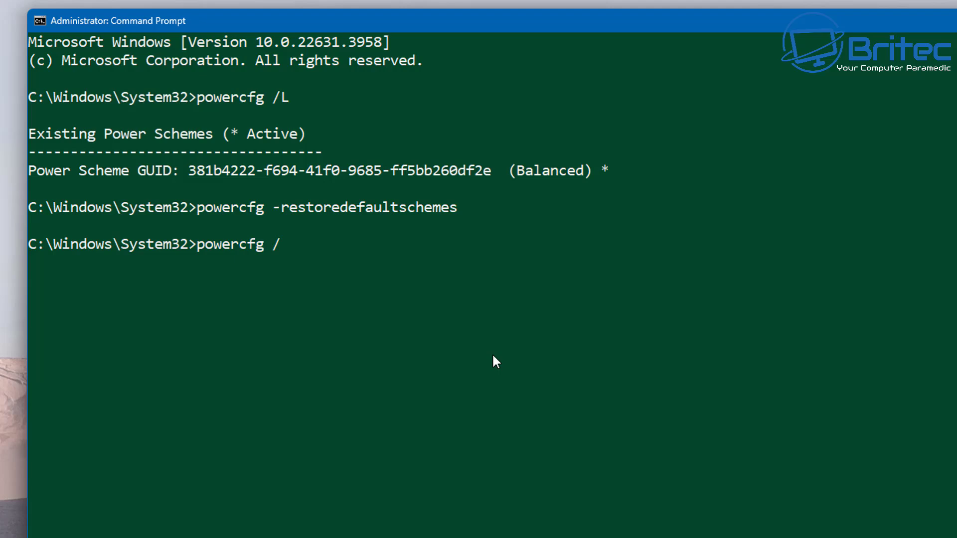
text(L)
key(Return)
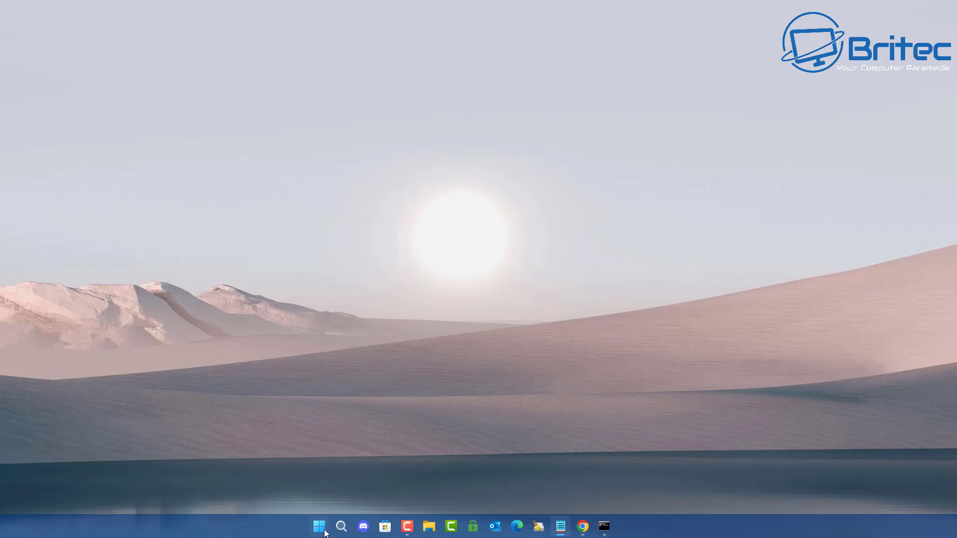
Search Start for 'power' and open Power Options
click(320, 526)
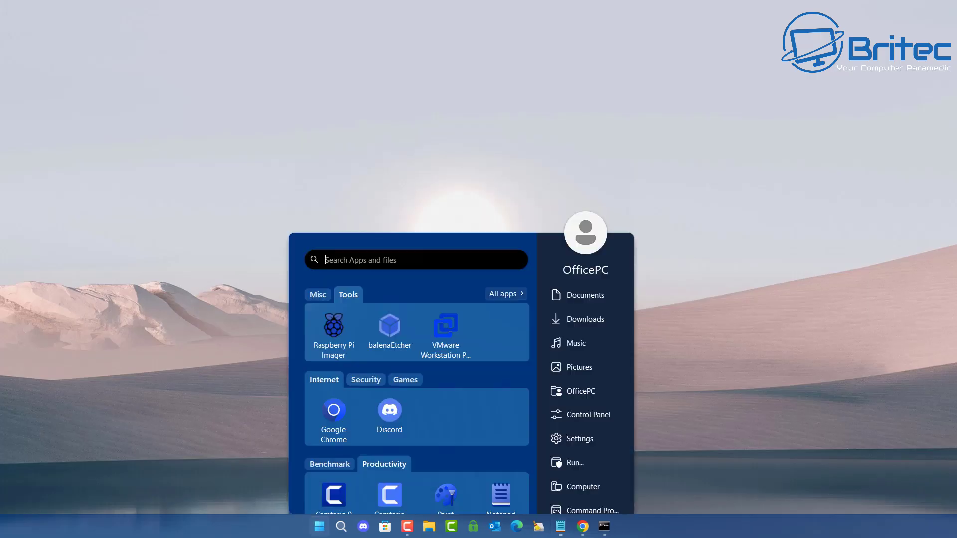
text(power)
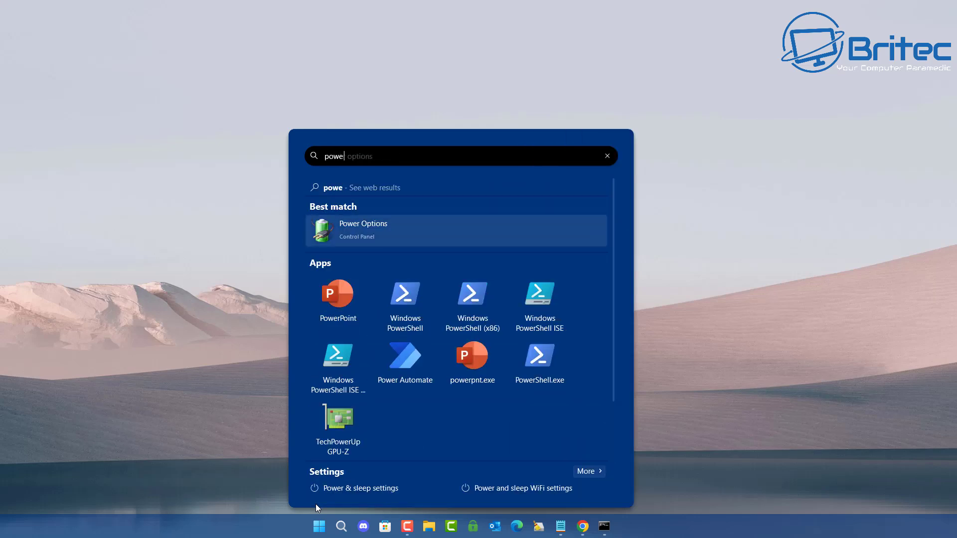
click(378, 229)
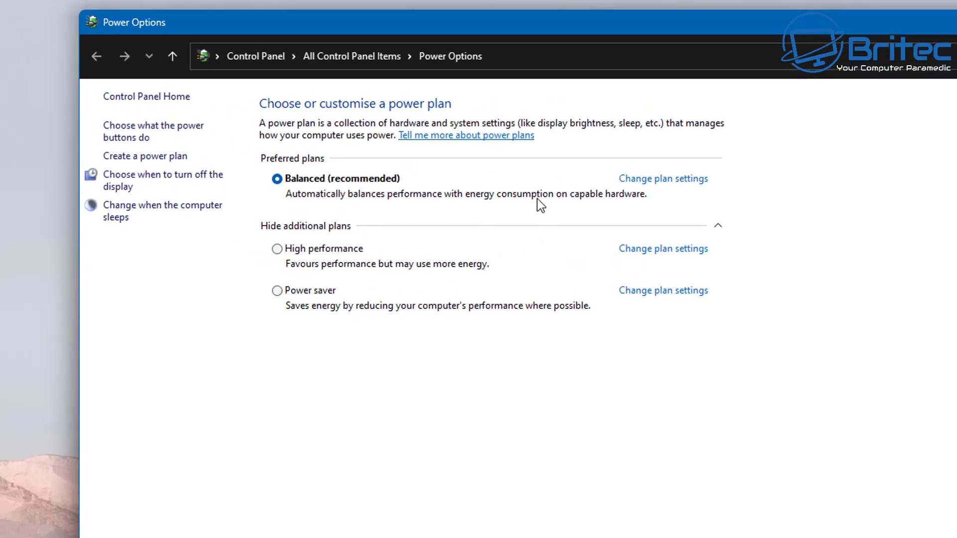
Check the power-button shut-down settings, which lack Hibernate, then return to the admin Command Prompt
click(165, 132)
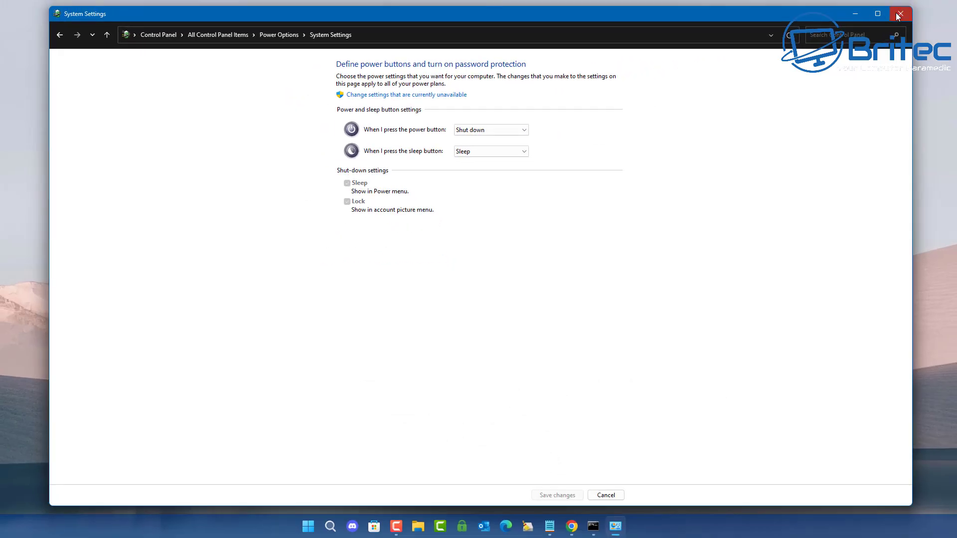
click(899, 14)
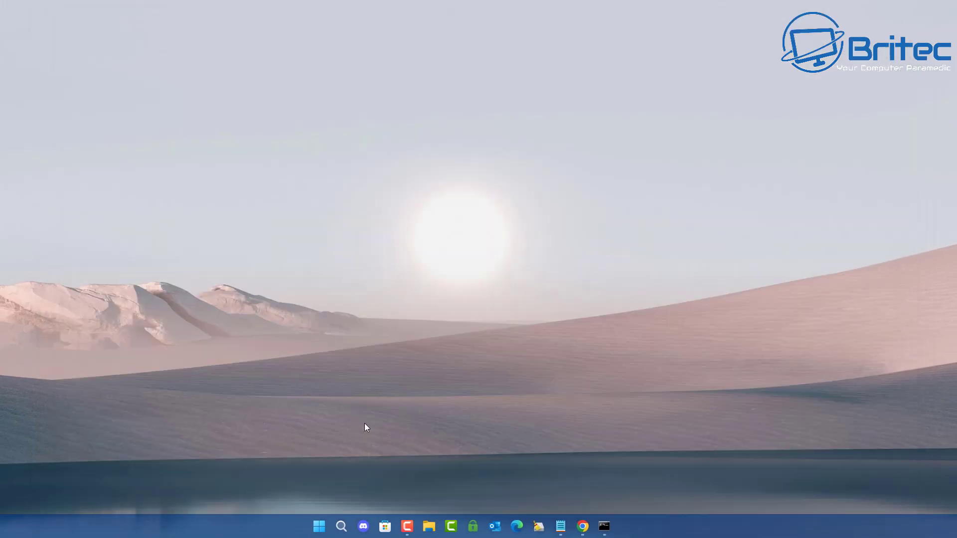
click(604, 526)
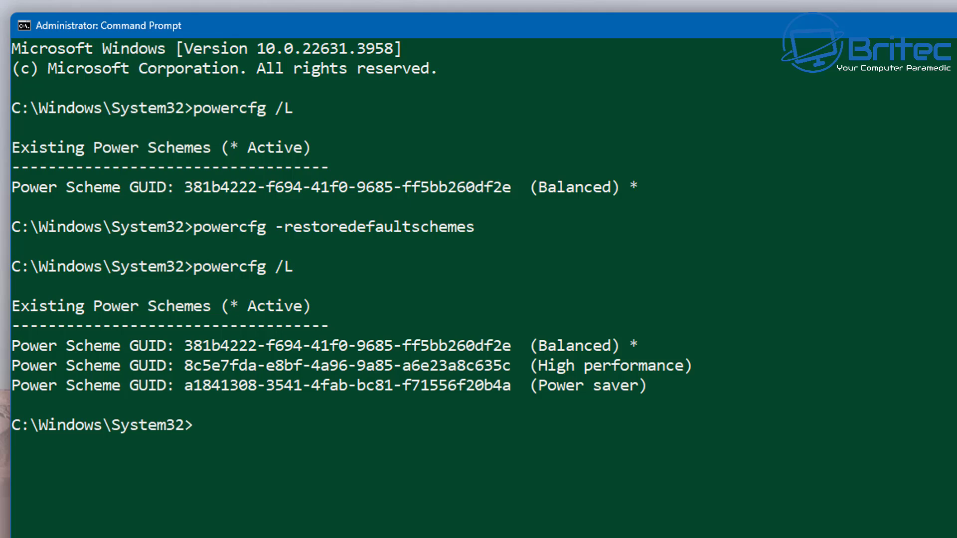
Enable hibernation by running powercfg -h on
text(powercfg)
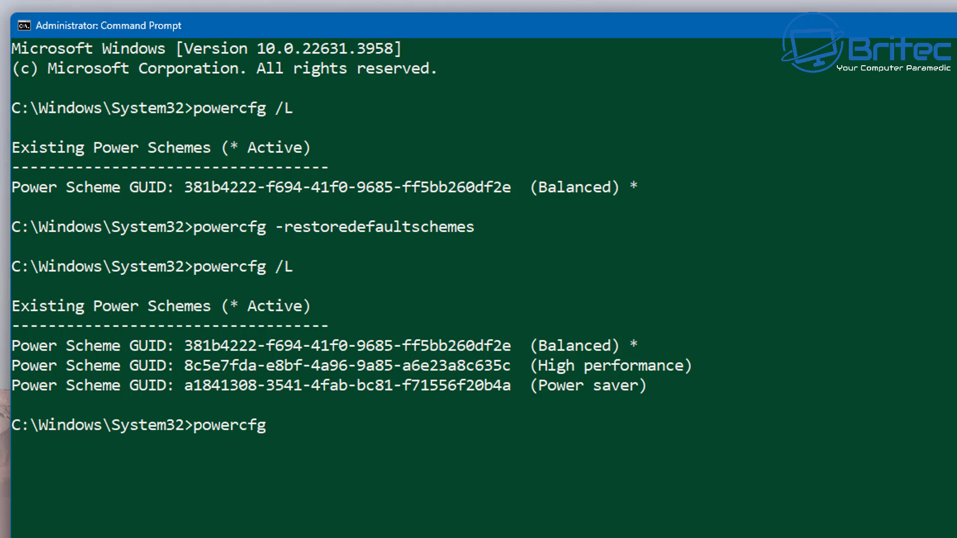
text( -)
key(BackSpace)
text(h on)
key(Return)
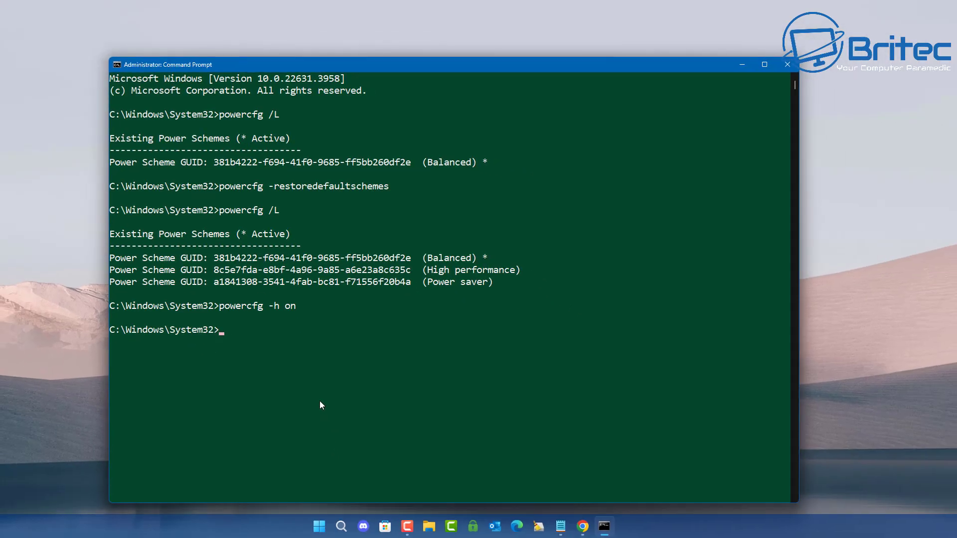
Minimise Command Prompt and reopen Power Options via a Start search for 'power'
click(743, 68)
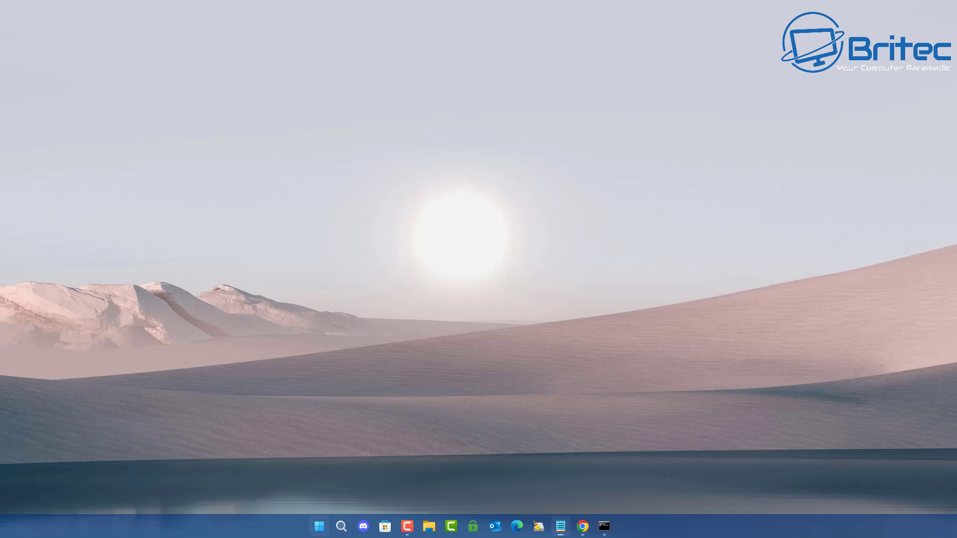
click(314, 533)
text(power)
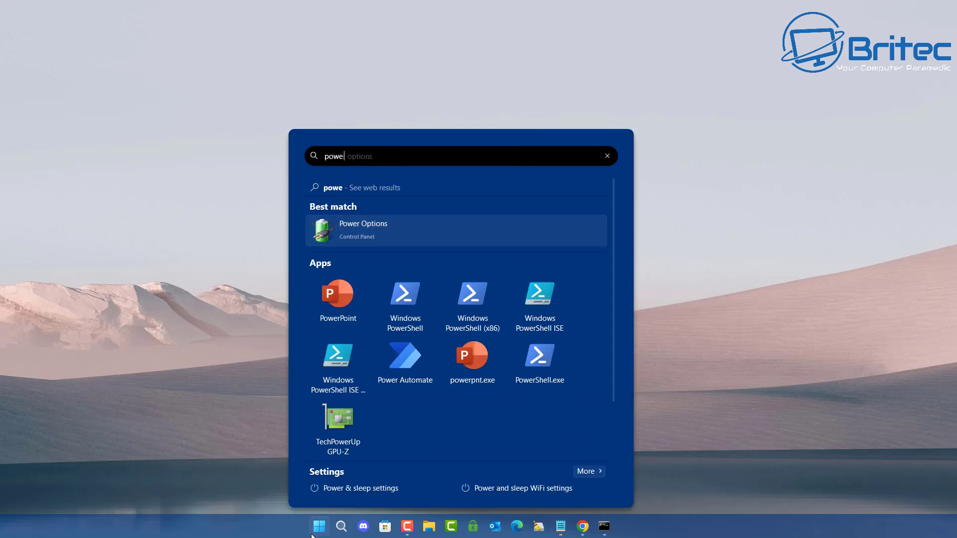
click(389, 241)
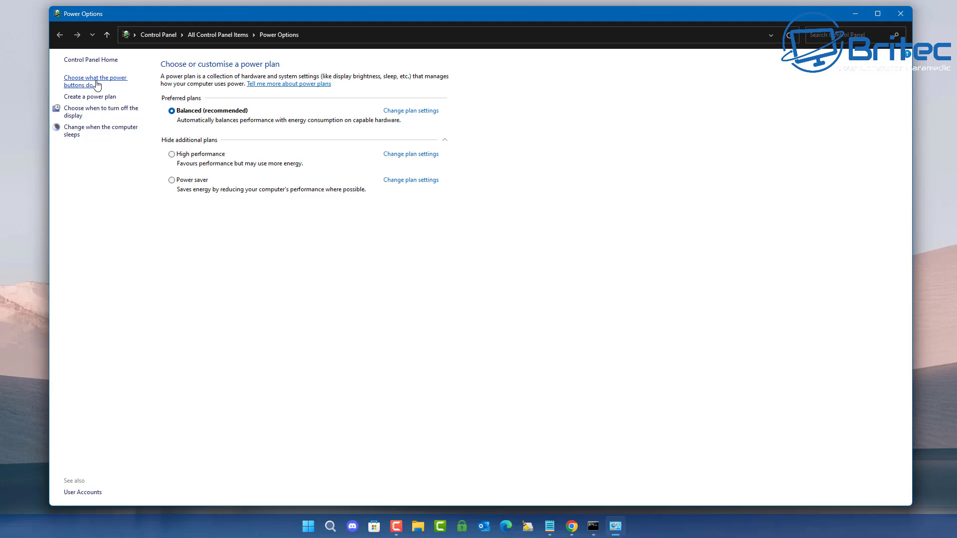
Unlock the shut-down settings to show Hibernate, toggle fast start-up on and off, and close without saving
click(137, 120)
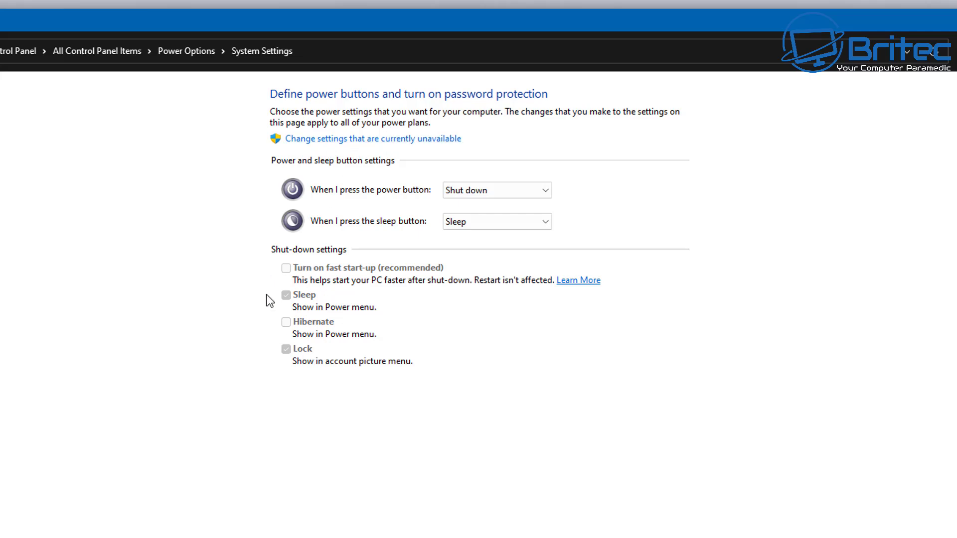
click(410, 139)
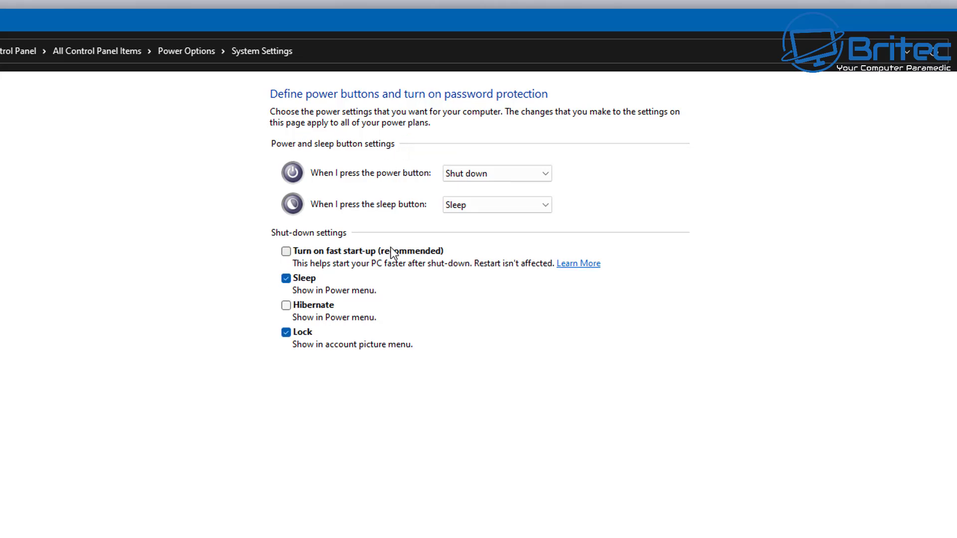
click(287, 252)
click(287, 253)
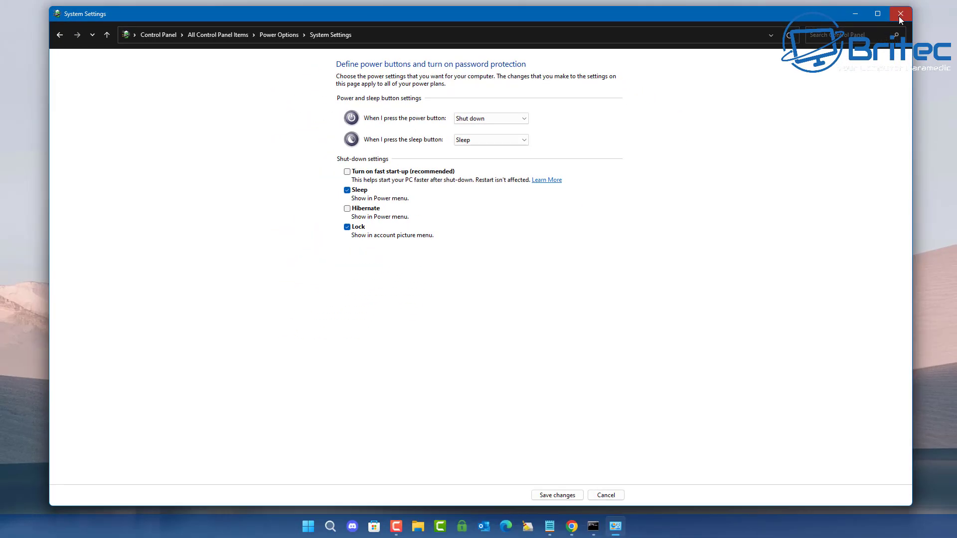
click(900, 14)
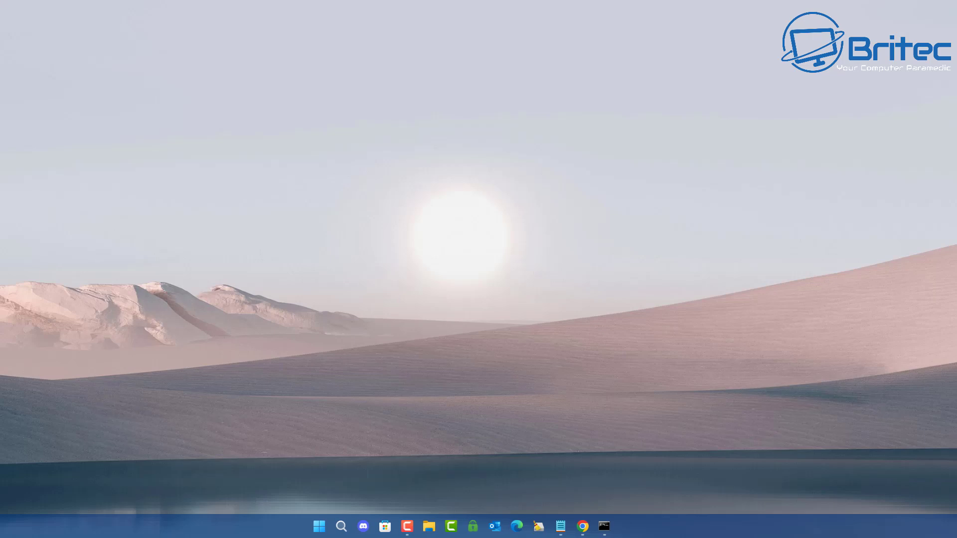